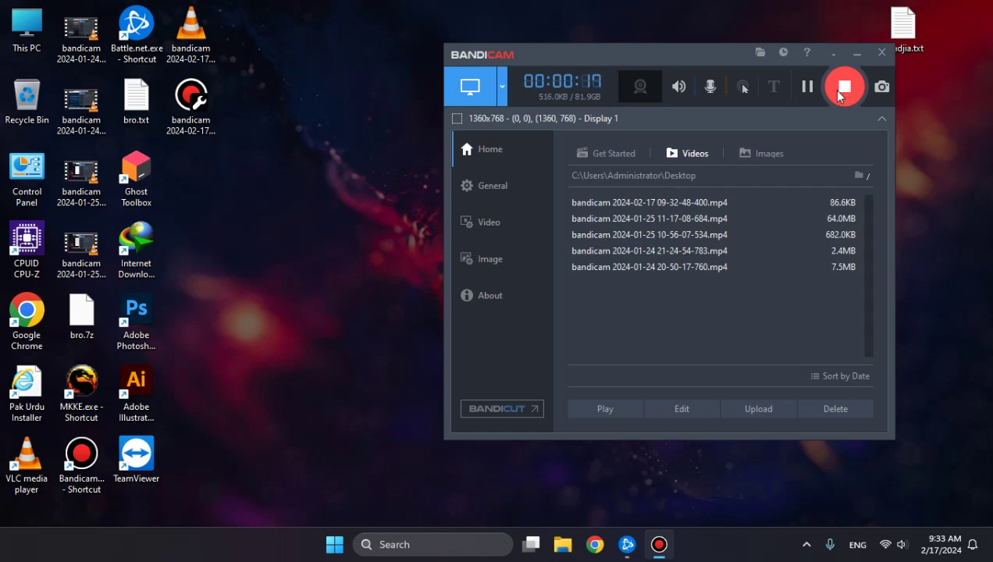
Hide the recorder window and refresh the desktop from its right-click menu
click(857, 53)
right_click(581, 185)
right_click(619, 214)
click(660, 259)
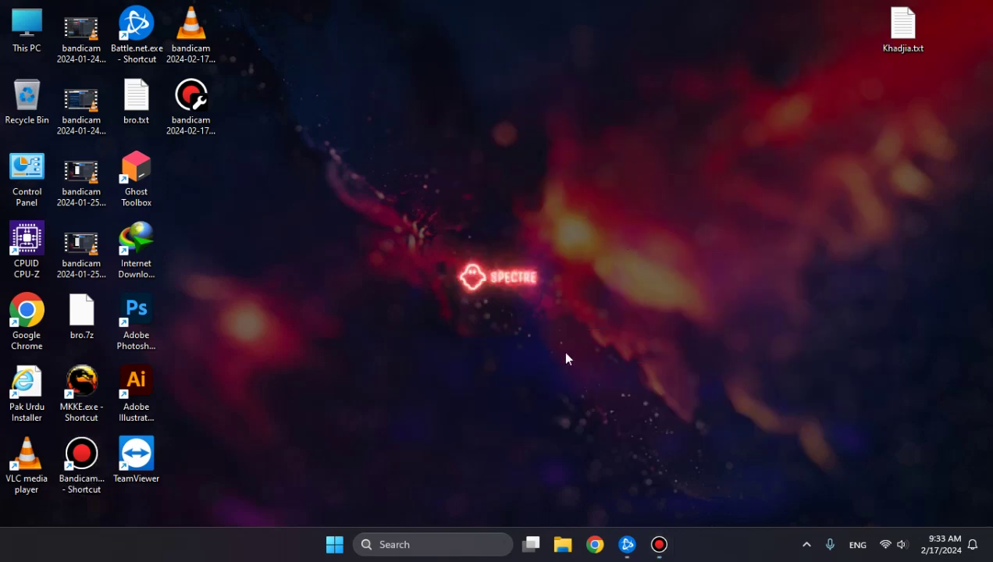
Open and dismiss the Search panel, then open Display settings from the desktop menu
click(426, 539)
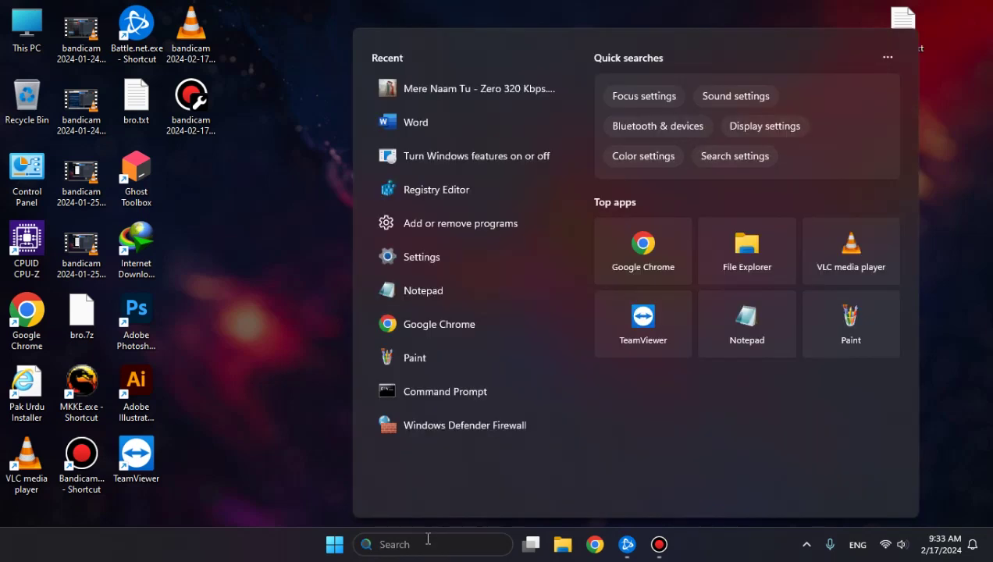
click(262, 398)
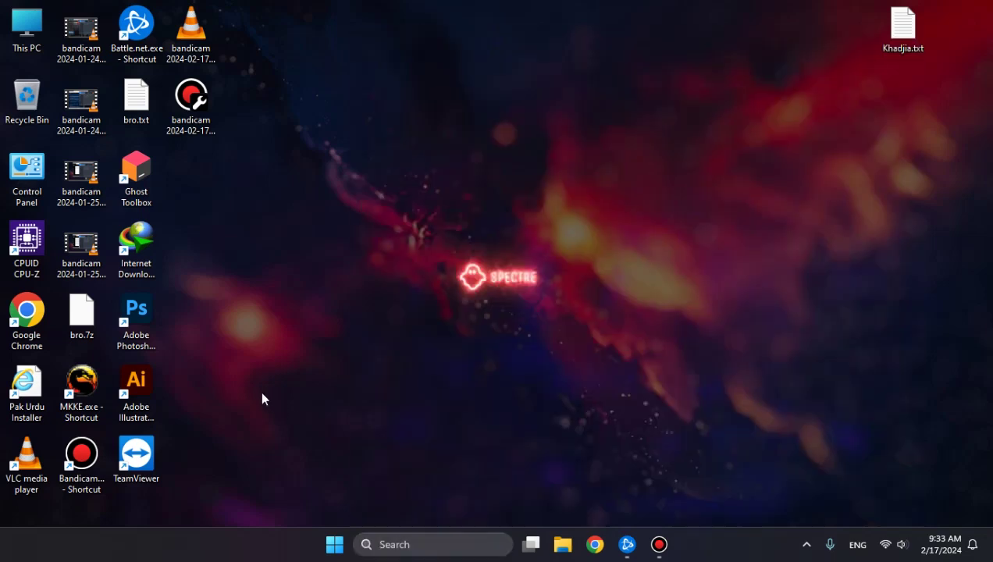
right_click(358, 268)
mouse_move(428, 369)
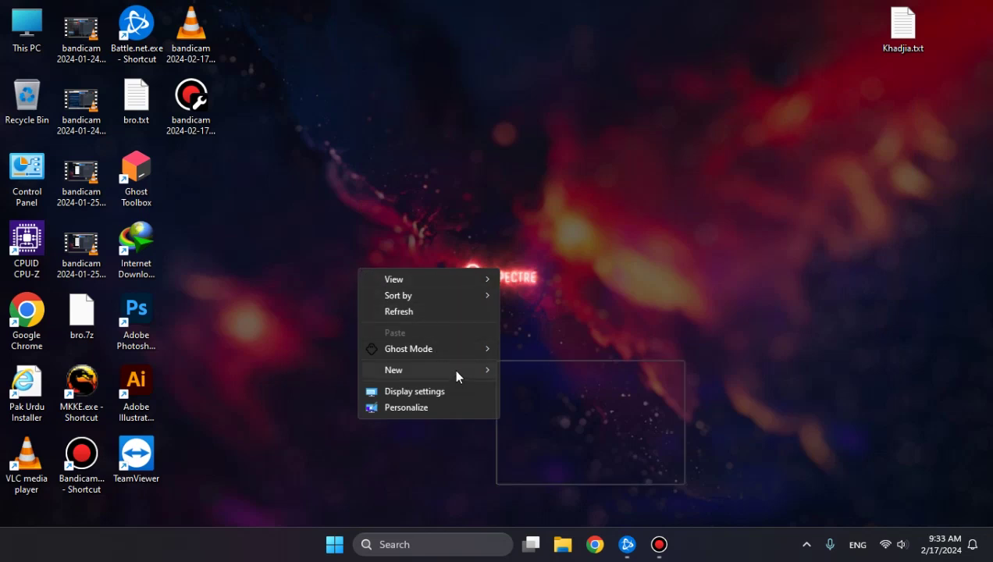
click(448, 390)
Open the AMD Radeon Vega 8 Graphics properties via Advanced display and Display adapter properties
scroll(456, 348, down, 1)
scroll(456, 348, down, 1)
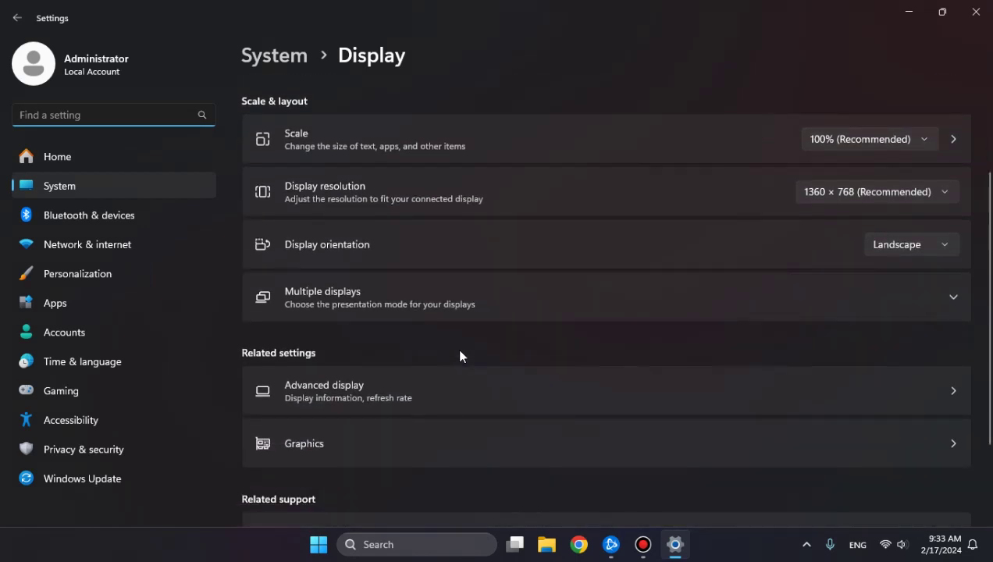
click(457, 412)
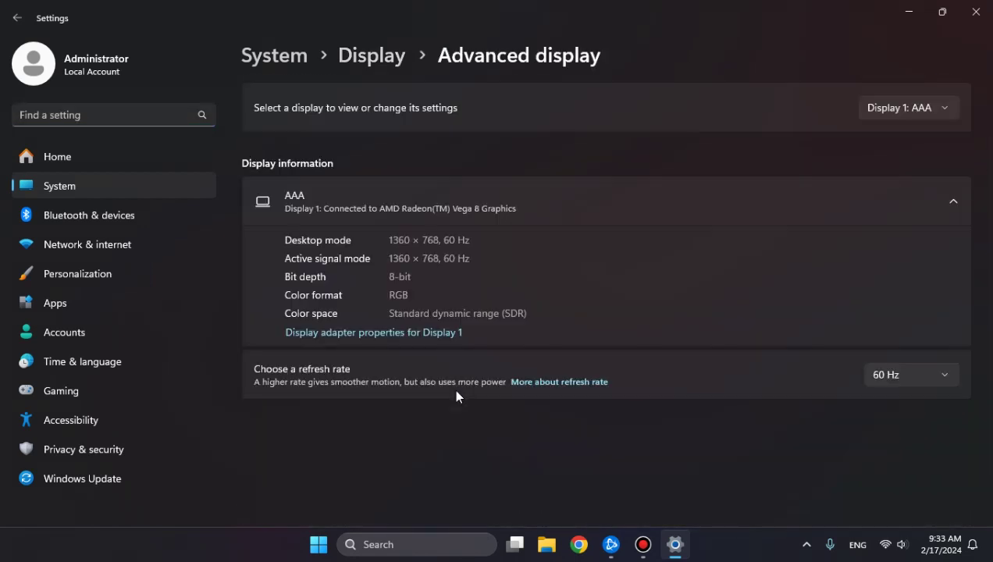
click(434, 334)
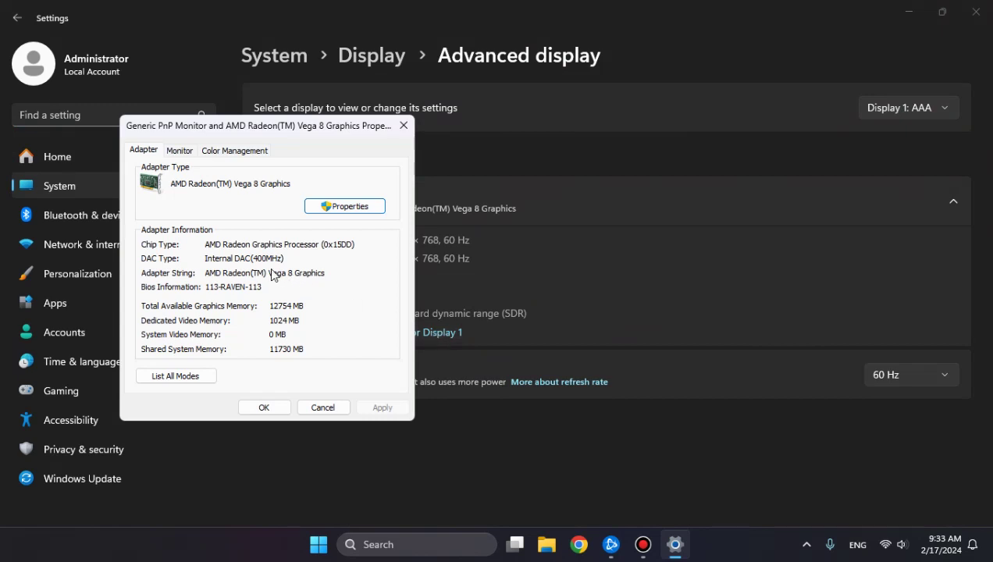
click(362, 207)
On the Driver tab, highlight driver date 10/17/2023 and version 31.0.21905.1001
click(200, 206)
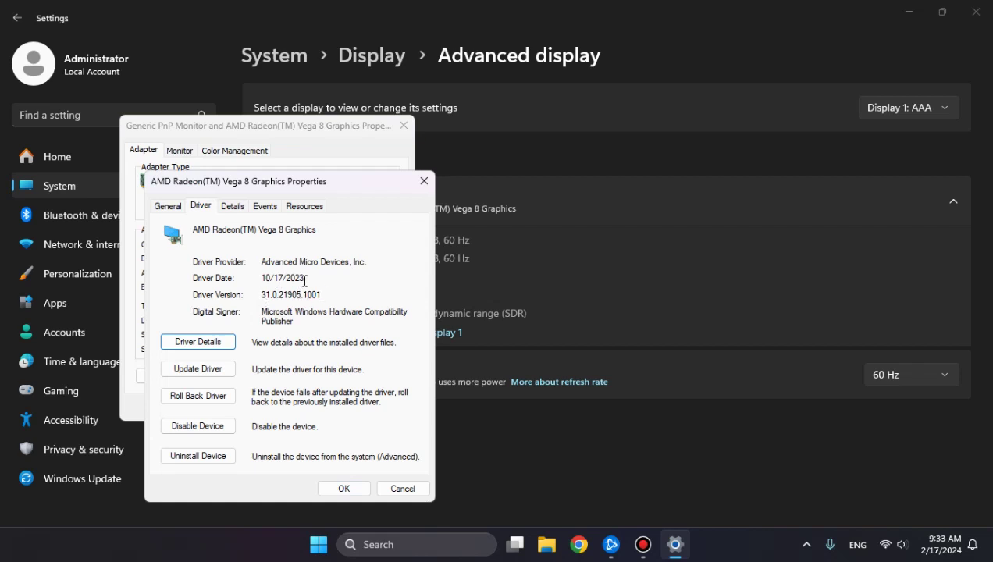
drag(304, 281, 260, 278)
drag(321, 295, 260, 299)
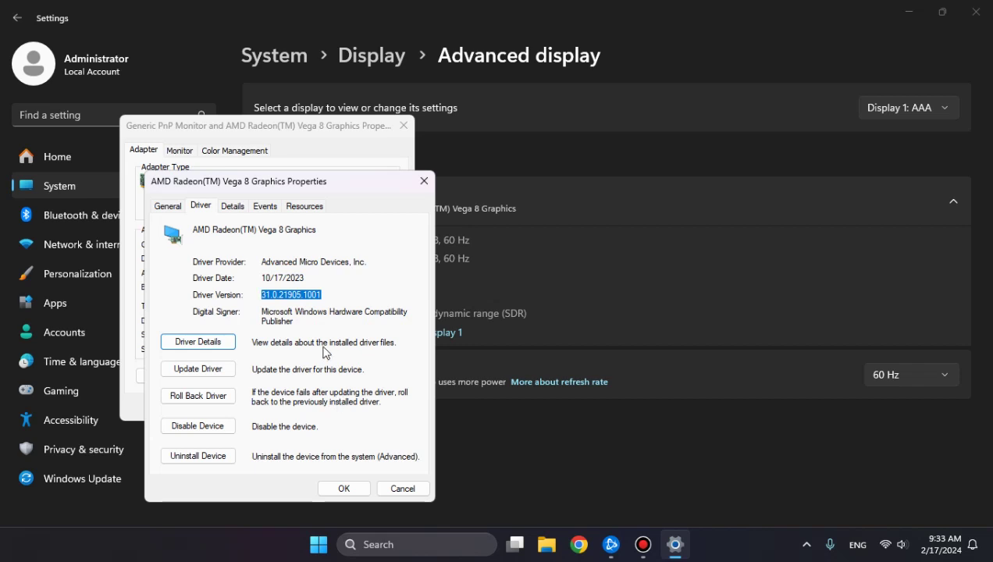
Cancel both adapter property dialogs, close Settings, and bring up the desktop context menu
click(402, 488)
click(322, 407)
click(975, 11)
drag(636, 279, 501, 142)
right_click(498, 136)
click(527, 176)
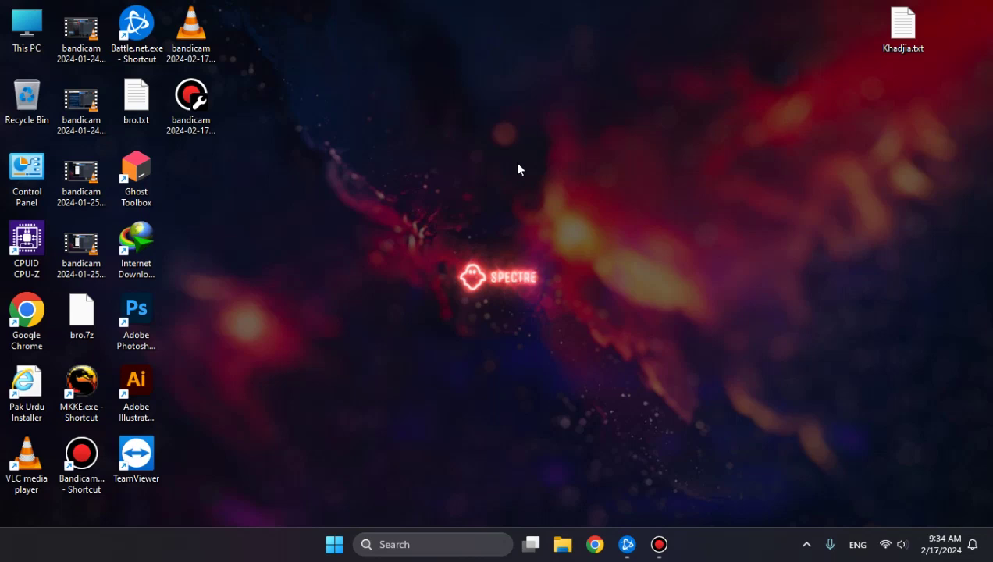
right_click(460, 185)
right_click(512, 217)
click(552, 264)
right_click(423, 237)
click(462, 281)
key(super+e)
double_click(416, 147)
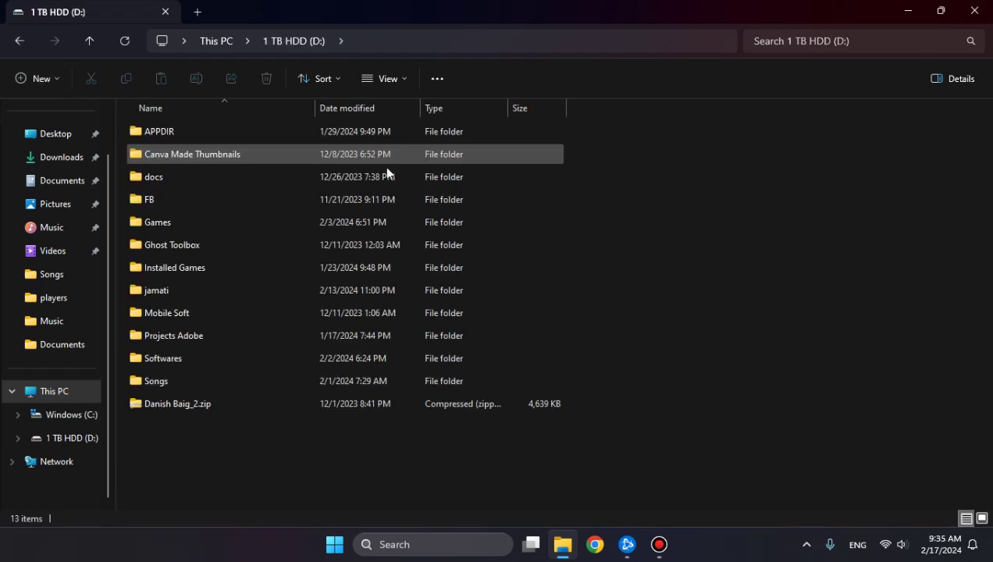
double_click(199, 358)
double_click(201, 175)
double_click(199, 134)
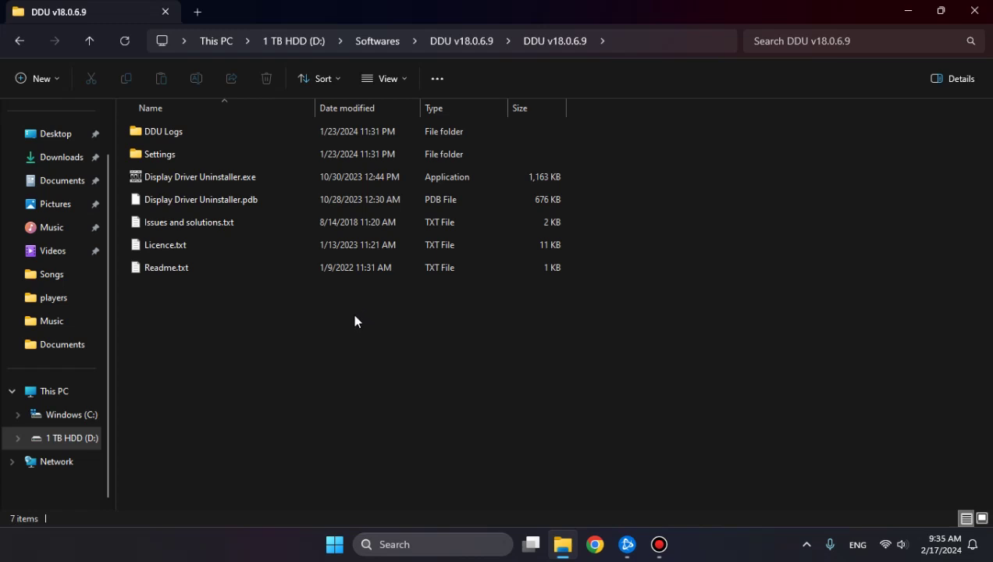
click(974, 11)
right_click(520, 155)
click(572, 200)
Restore the Bandicam recorder window from its taskbar icon
click(659, 544)
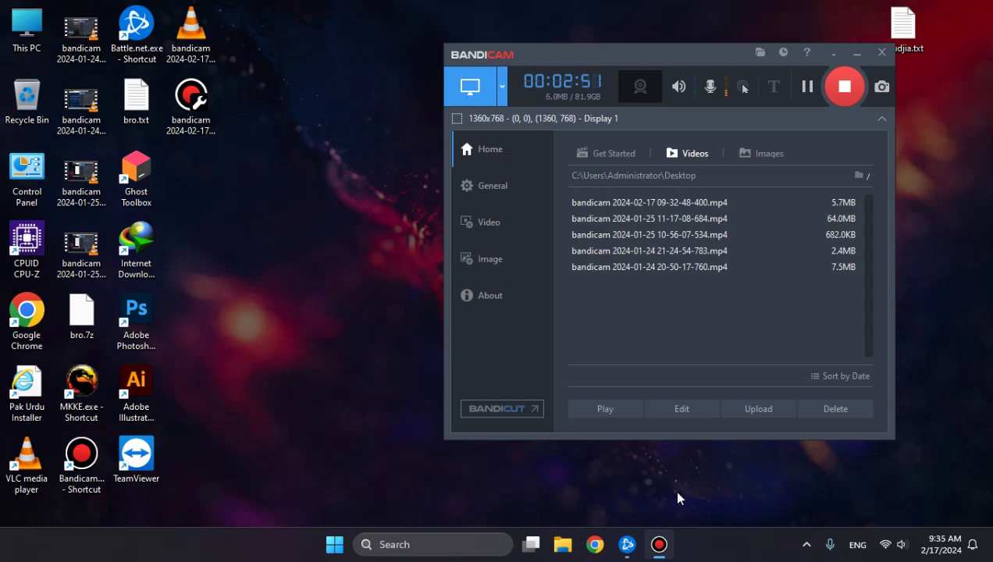